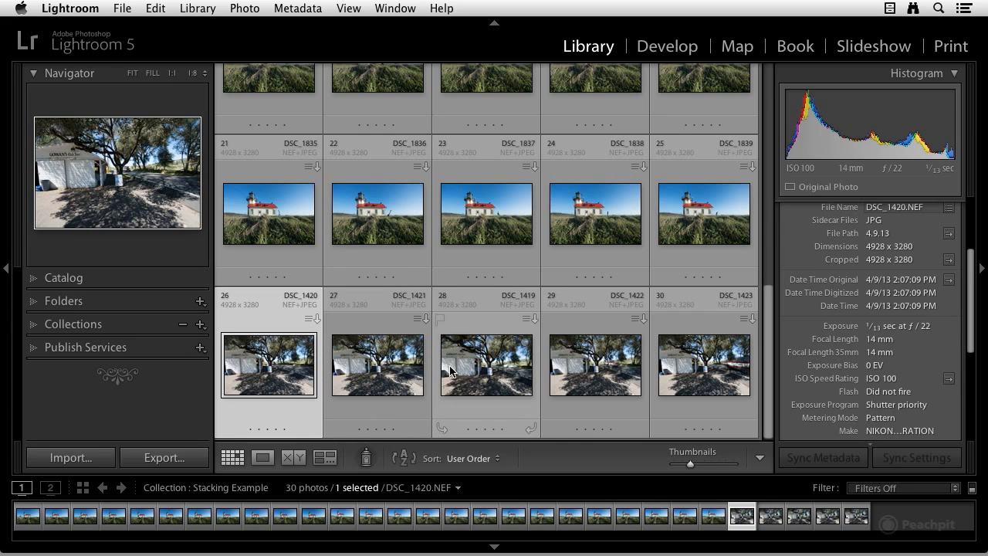
Select the five tree photos from DSC_1420 through DSC_1423 and group them into a stack
left_click(686, 375, "shift")
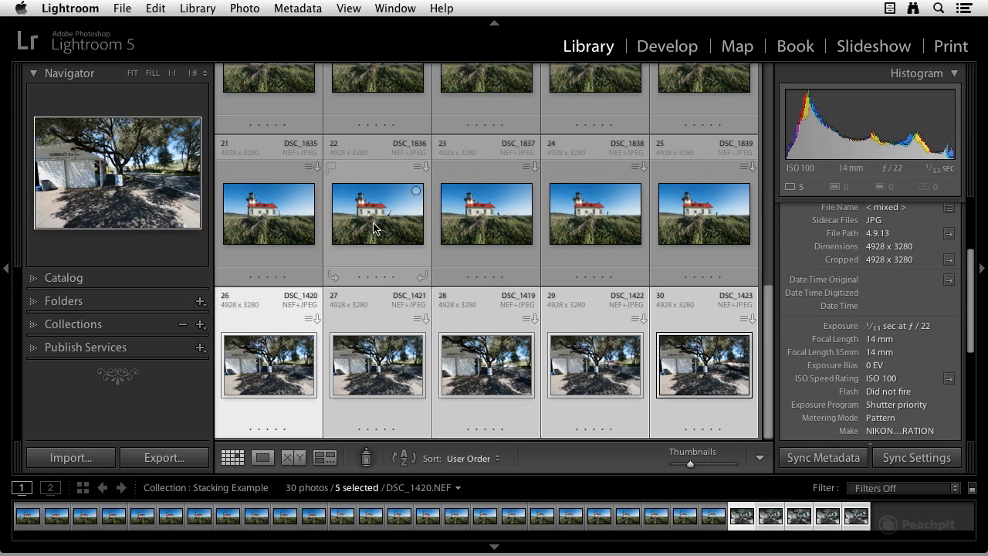
left_click(243, 9)
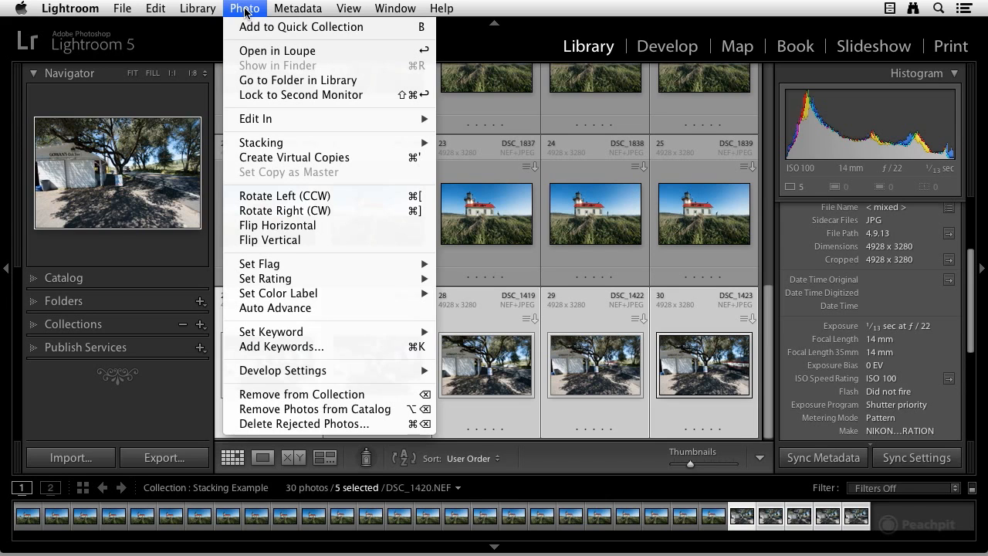
mouse_move(293, 146)
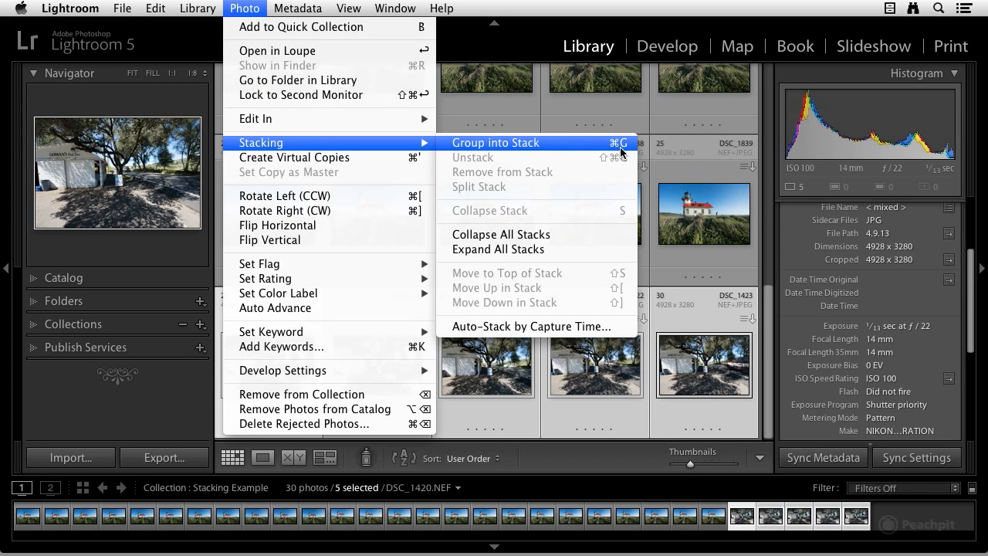
left_click(482, 142)
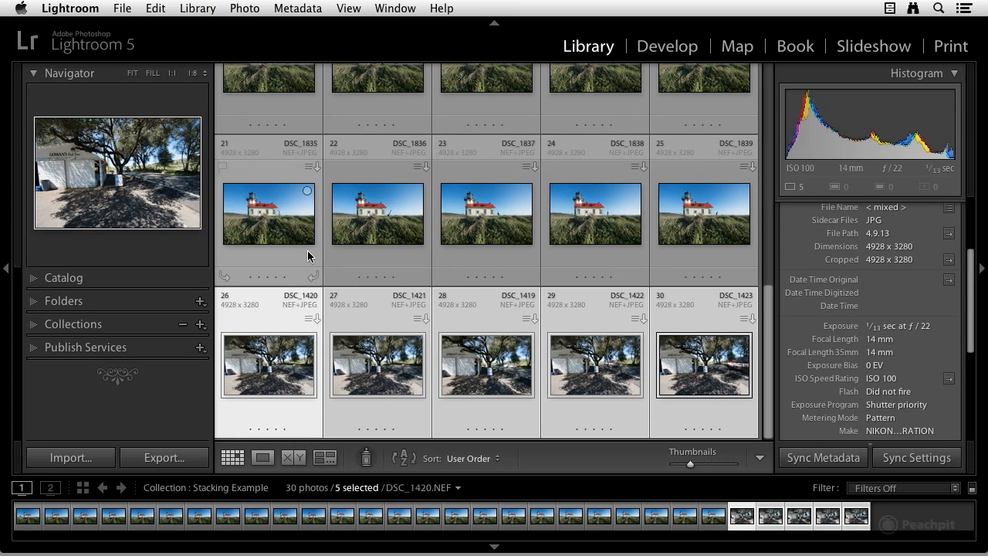
right_click(268, 317)
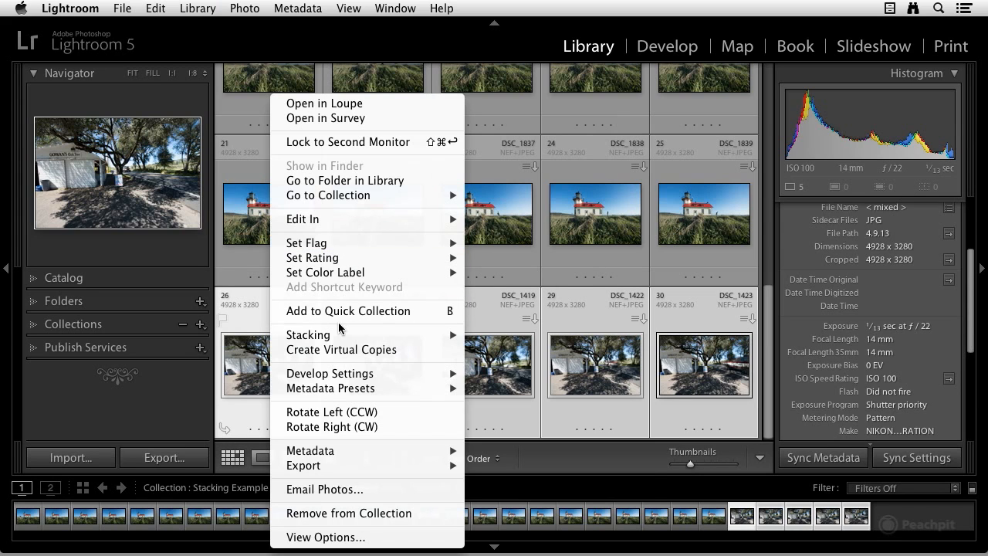
mouse_move(345, 338)
left_click(535, 339)
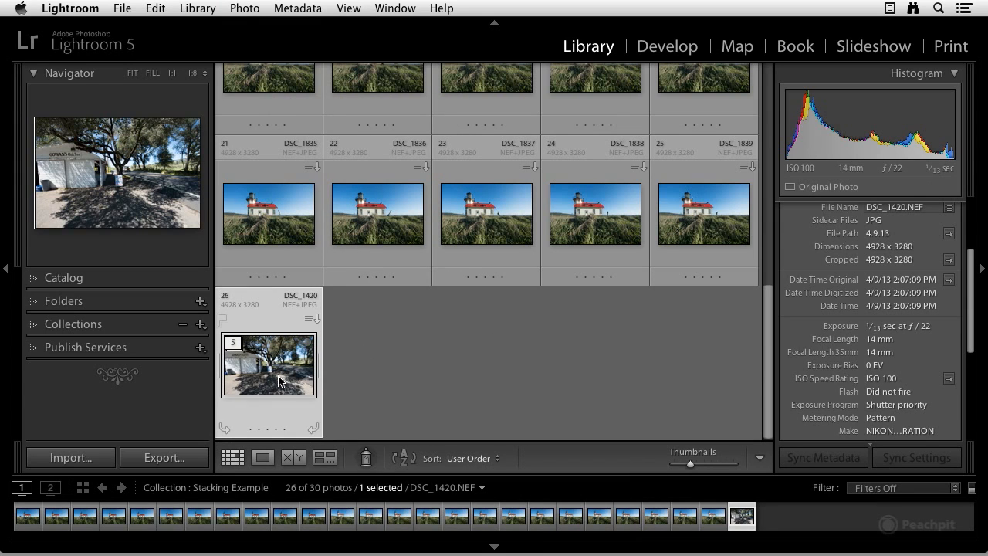
Expand the tree stack and move photo DSC_1419 to second place within it, ahead of DSC_1421
left_click(233, 345)
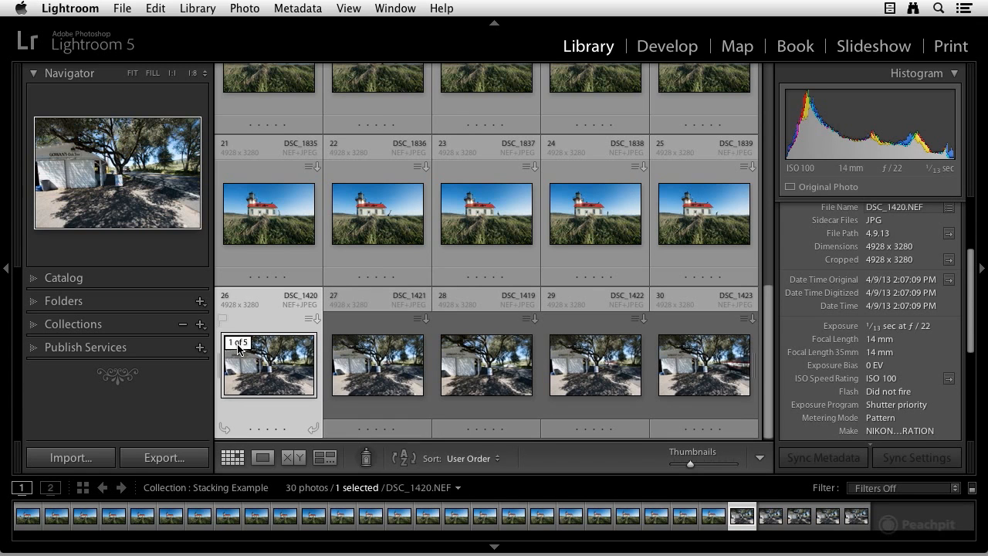
right_click(237, 348)
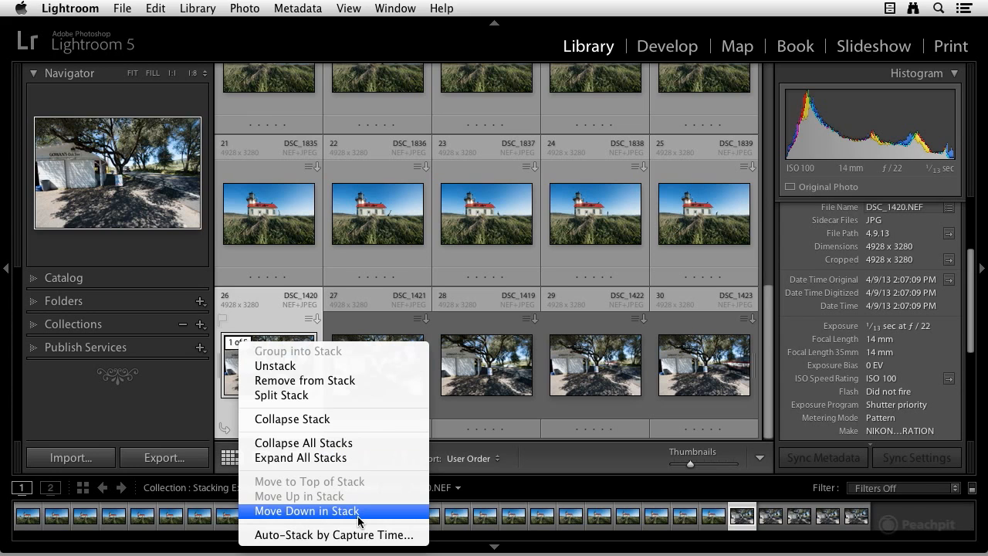
left_click(478, 374)
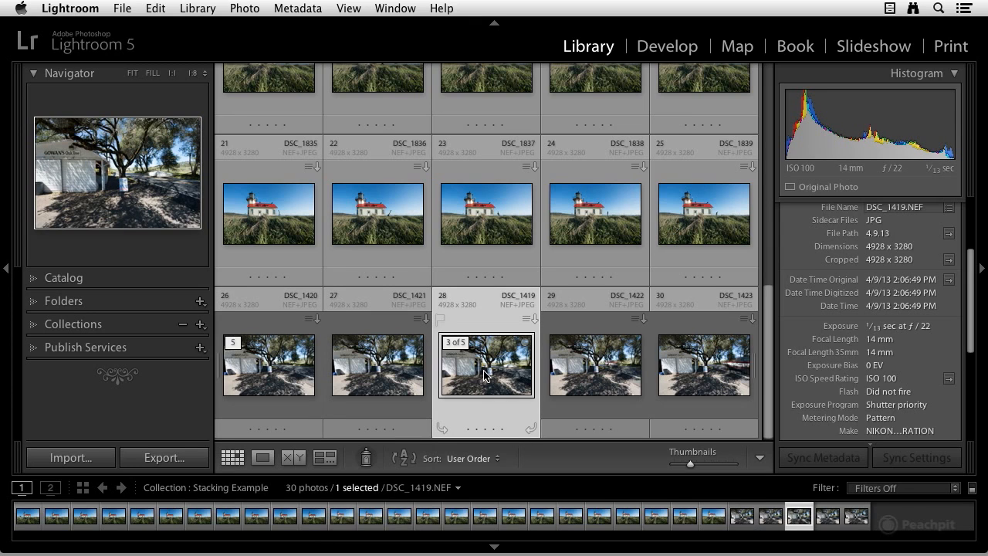
left_click_drag(487, 369, 363, 363)
left_click_drag(563, 378, 451, 368)
left_click_drag(591, 369, 471, 377)
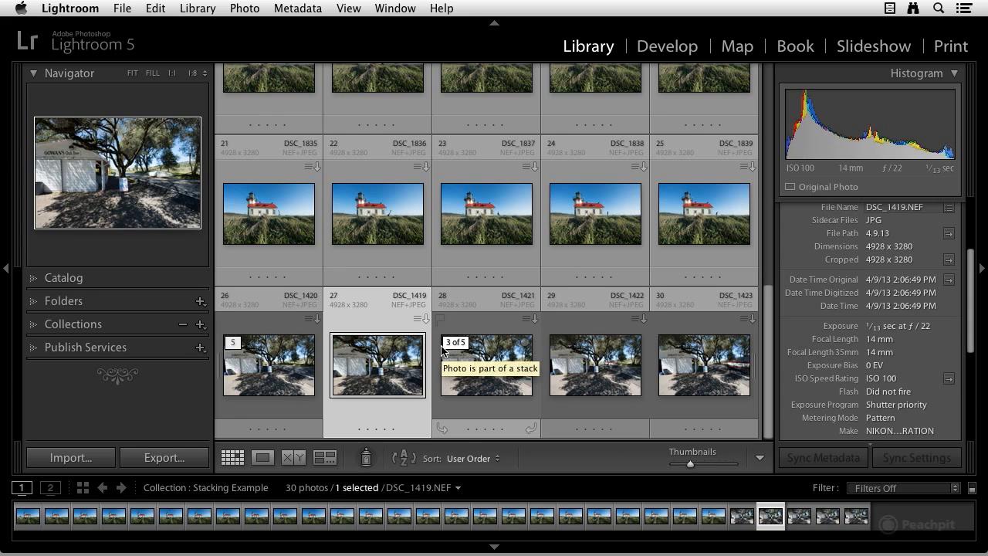
Auto-stack the collection's photos by capture time with 0:00:30 between stacks
scroll(442, 351, "up", 5)
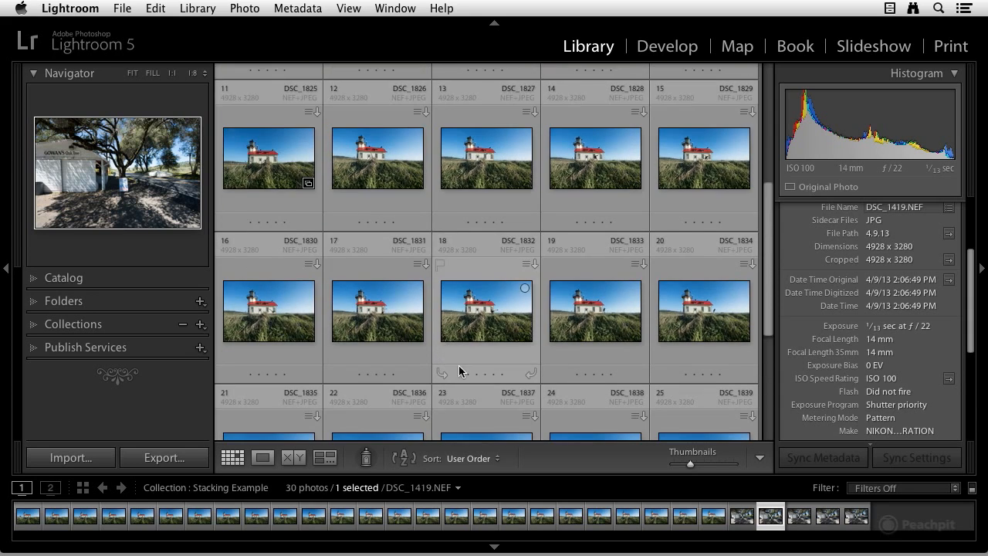
scroll(418, 306, "up", 1)
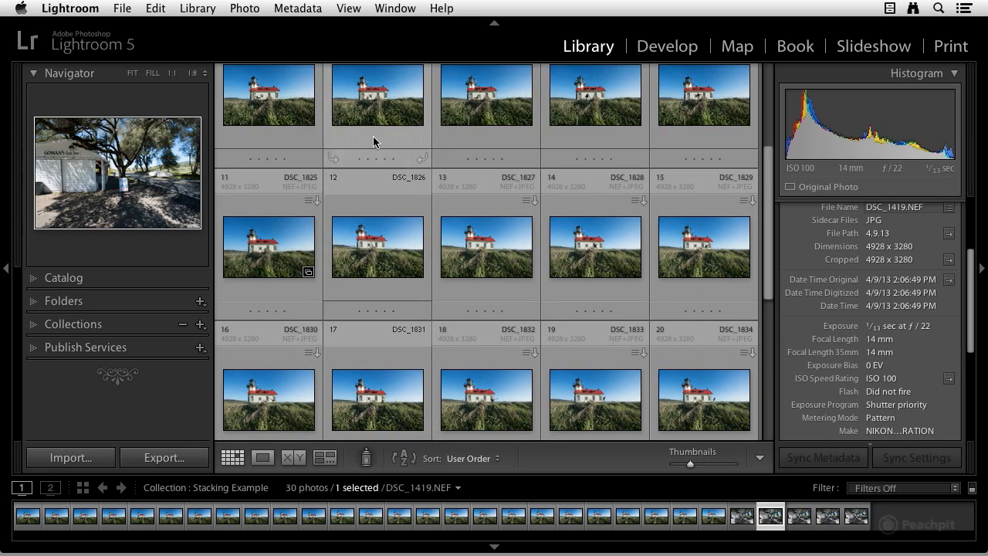
left_click(244, 10)
mouse_move(294, 145)
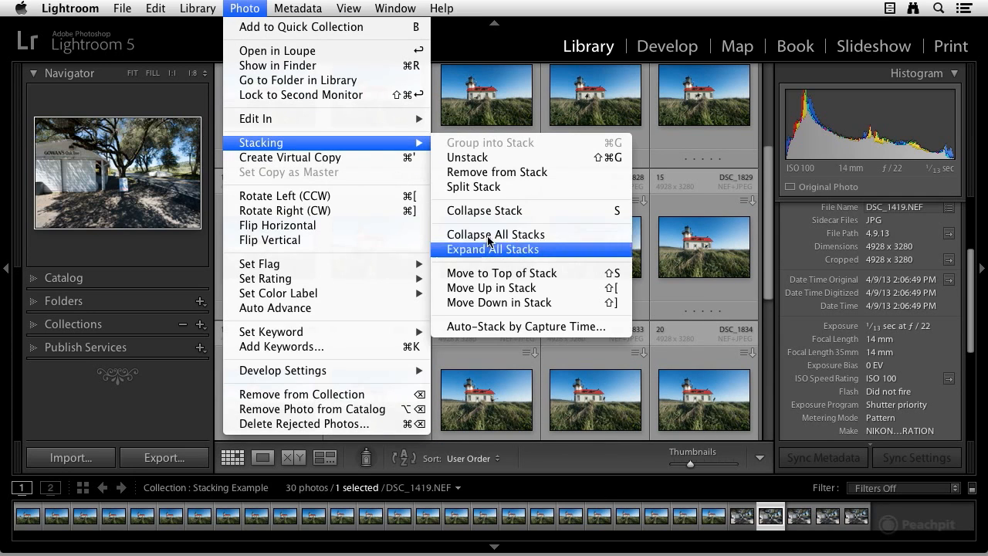
left_click(525, 327)
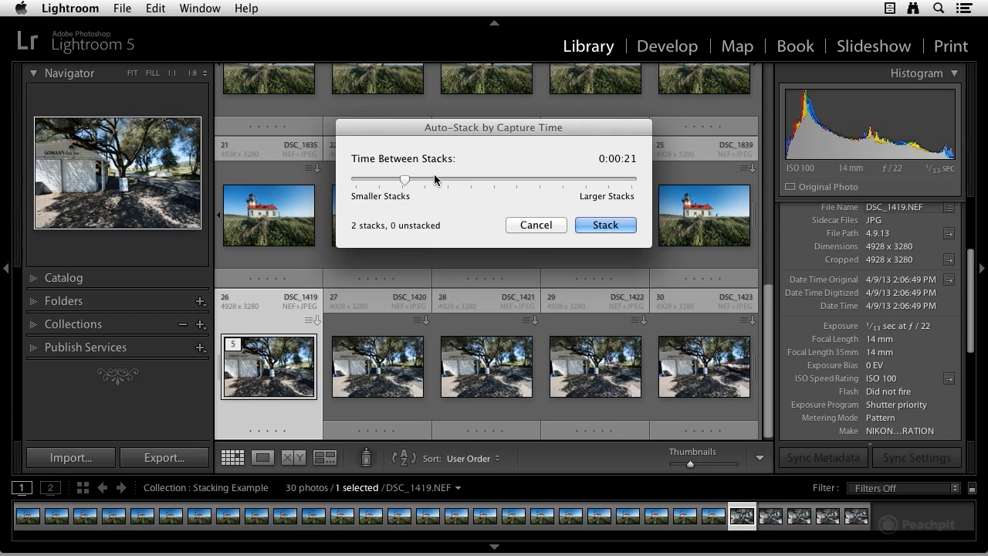
mouse_move(403, 182)
left_mouse_down()
mouse_move(418, 177)
mouse_move(394, 180)
mouse_move(422, 178)
left_mouse_up()
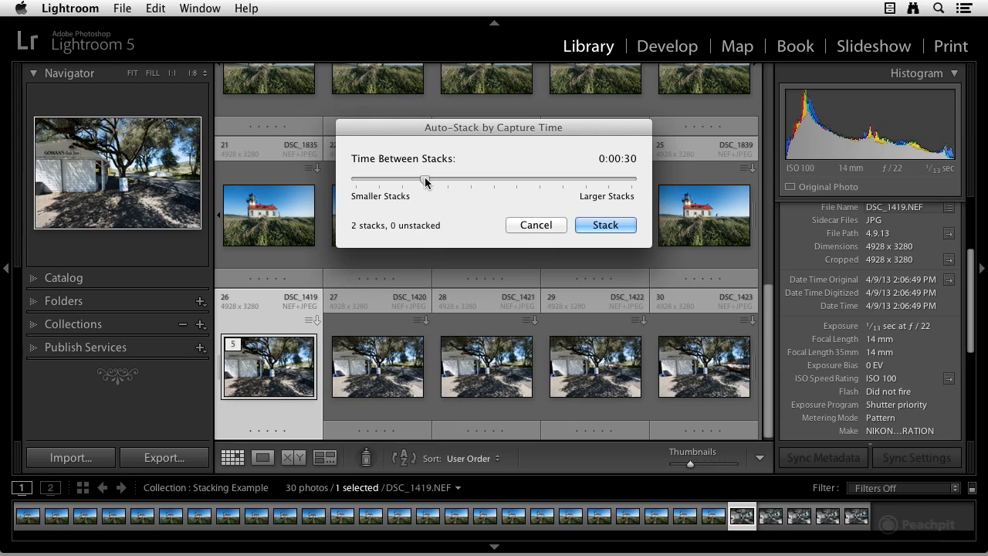
left_click(605, 225)
Collapse the lighthouse stack and the tree stack in the grid
scroll(540, 242, "up", 10)
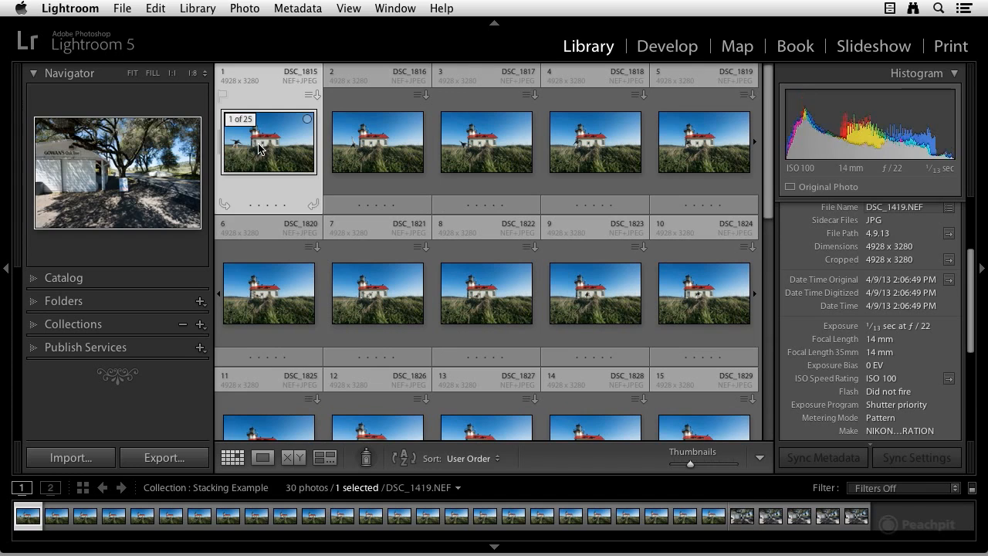
left_click(241, 124)
left_click(241, 120)
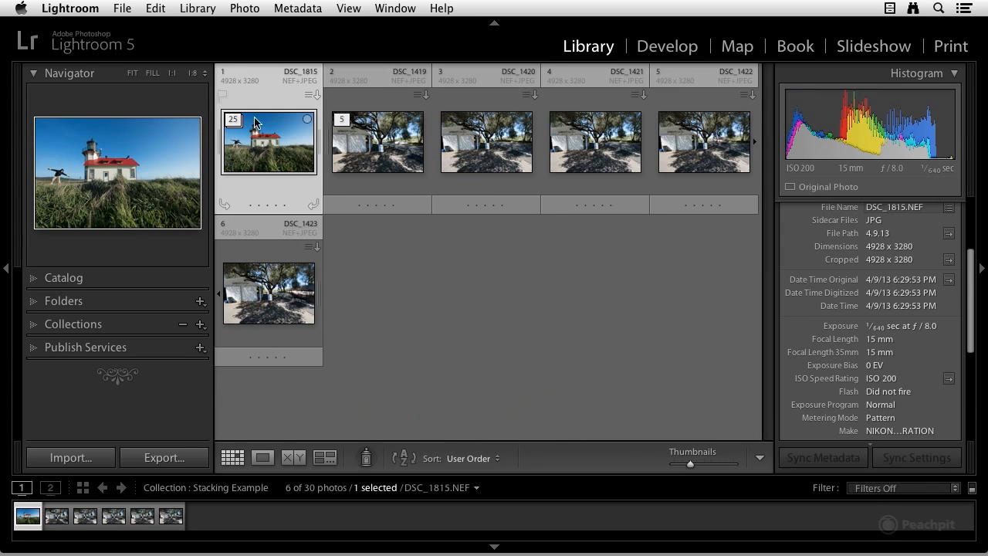
left_click(341, 121)
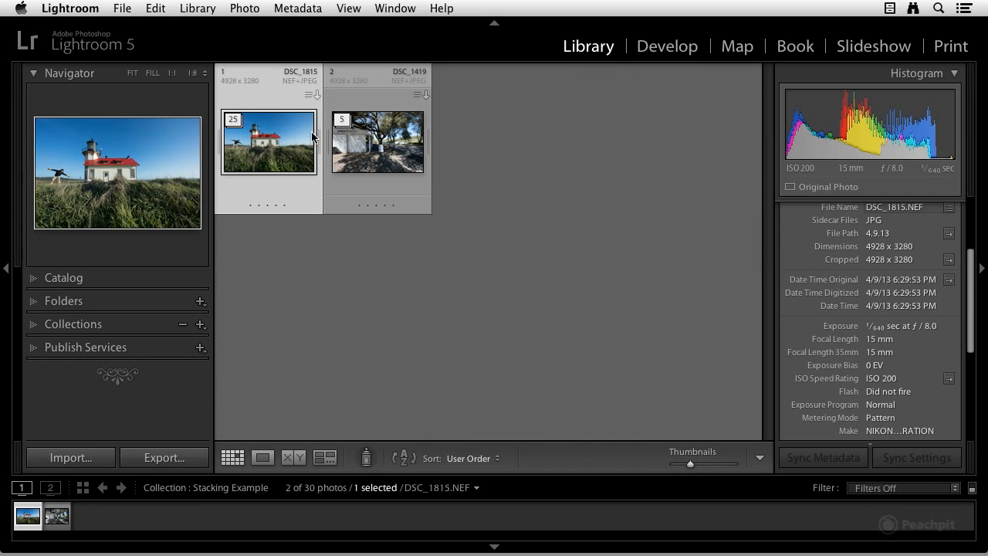
Expand the lighthouse stack and browse its photos back and forth in Loupe view, magnifying DSC_1833 to 1:1
left_click(233, 125)
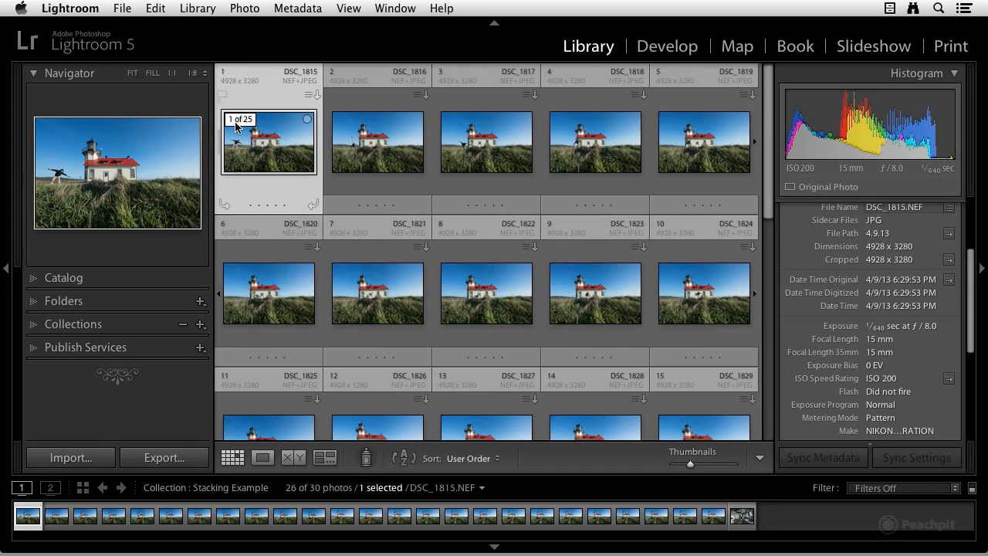
double_click(275, 126)
key("Right")
key("Right")
key("Right")
key("Right")
key("Right")
key("Right")
key("Right")
key("Right")
key("Right")
key("Right")
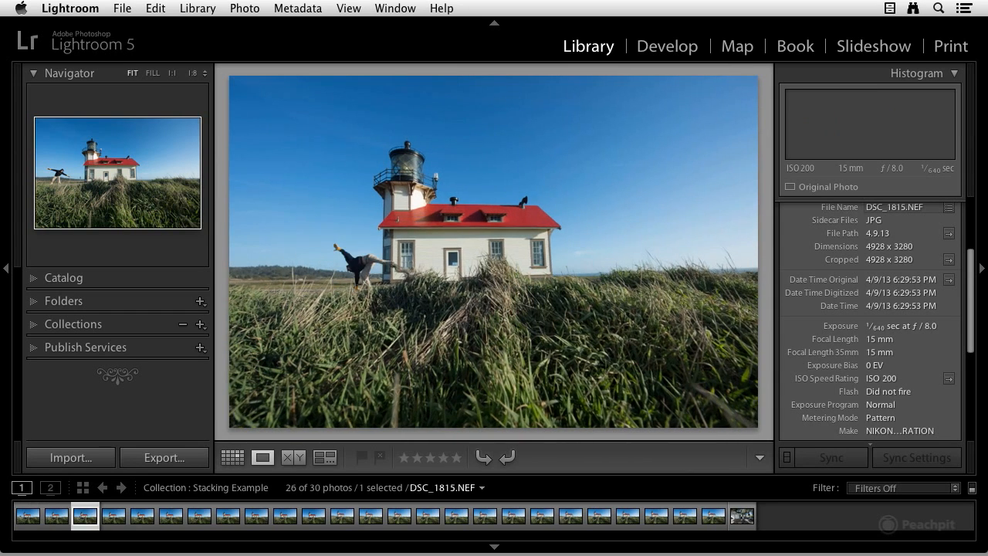
key("Right")
key("Right")
key("Right")
key("Right")
key("Right")
key("Right")
key("Right")
key("Right")
key("Right")
key("Right")
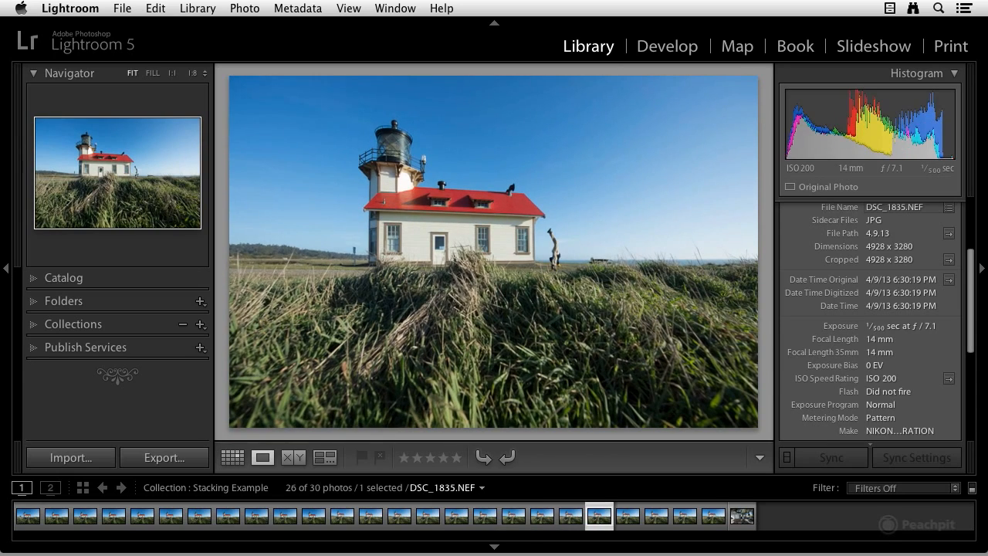
key("Left")
key("Left")
key("Left")
key("Left")
key("Left")
key("Left")
key("Left")
key("Left")
key("Left")
key("Left")
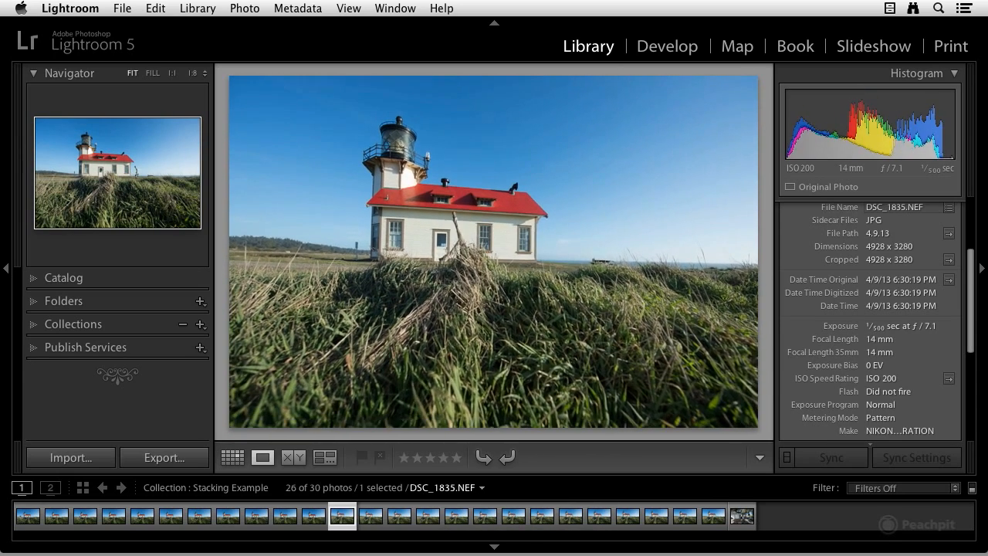
key("Right")
key("Right")
key("Right")
key("Right")
key("Right")
key("Right")
key("Right")
key("Right")
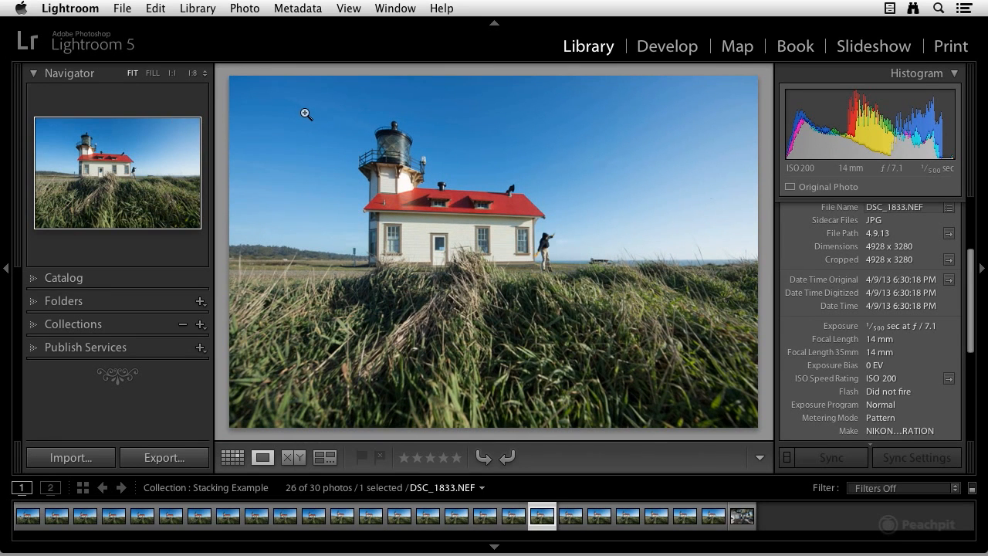
left_click(317, 179)
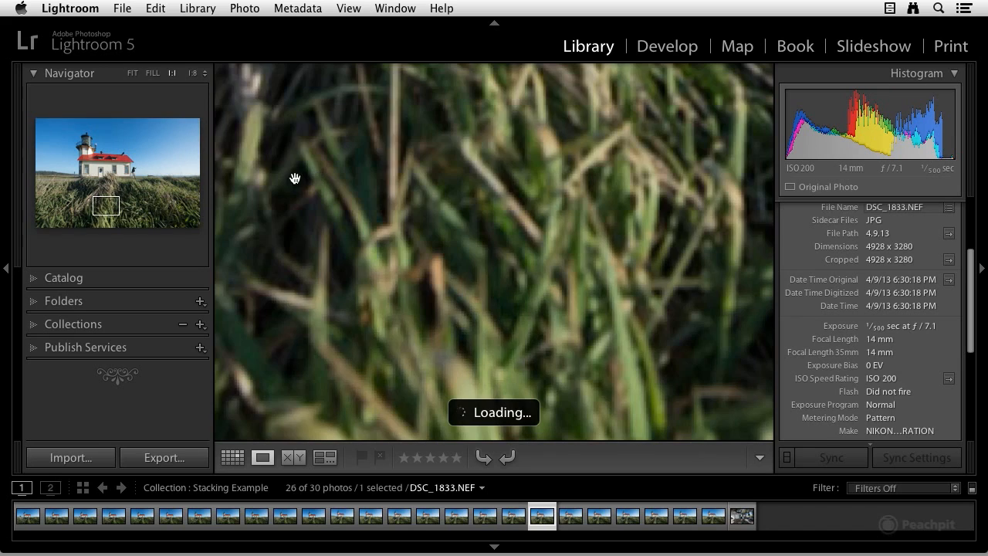
Return to Grid view and collapse the lighthouse stack
key("g")
scroll(310, 153, "up", 3)
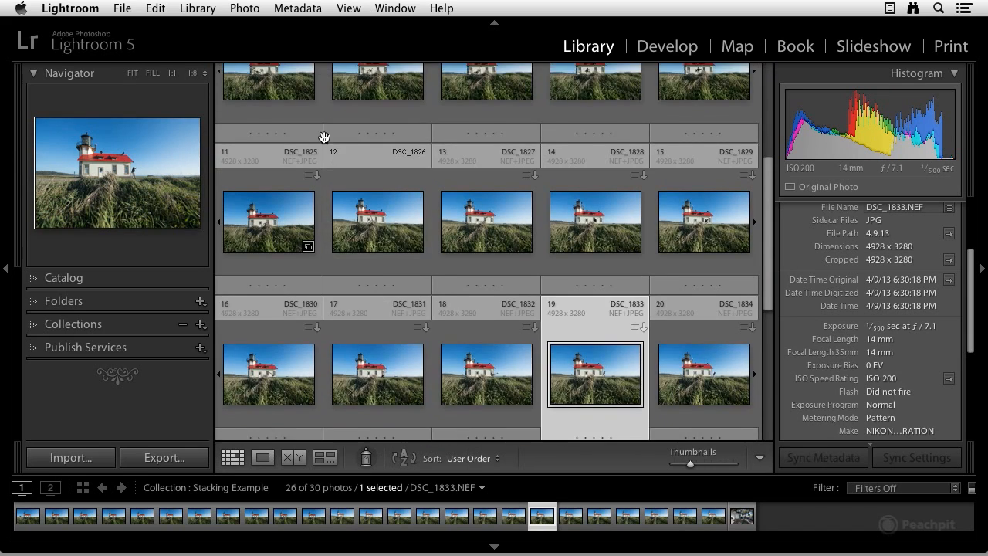
left_click(240, 119)
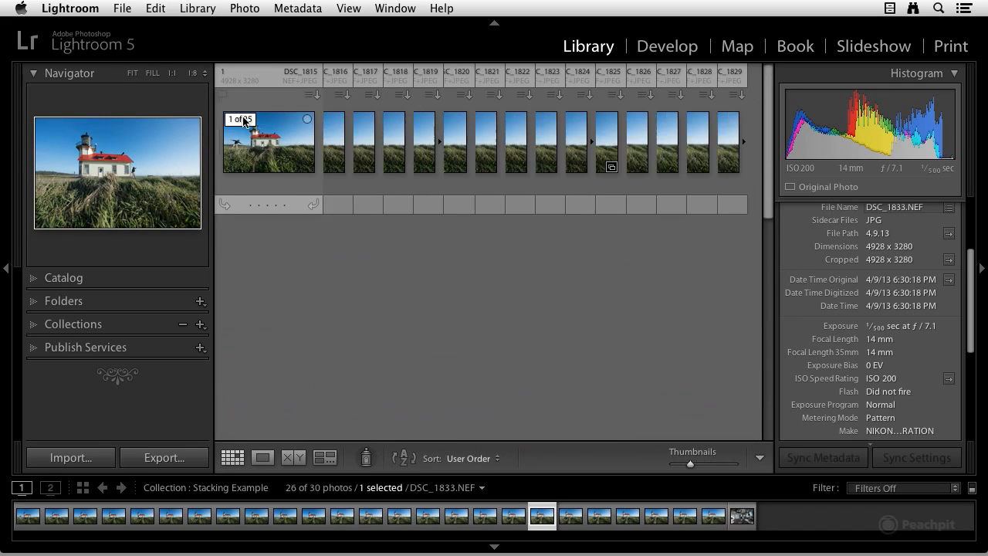